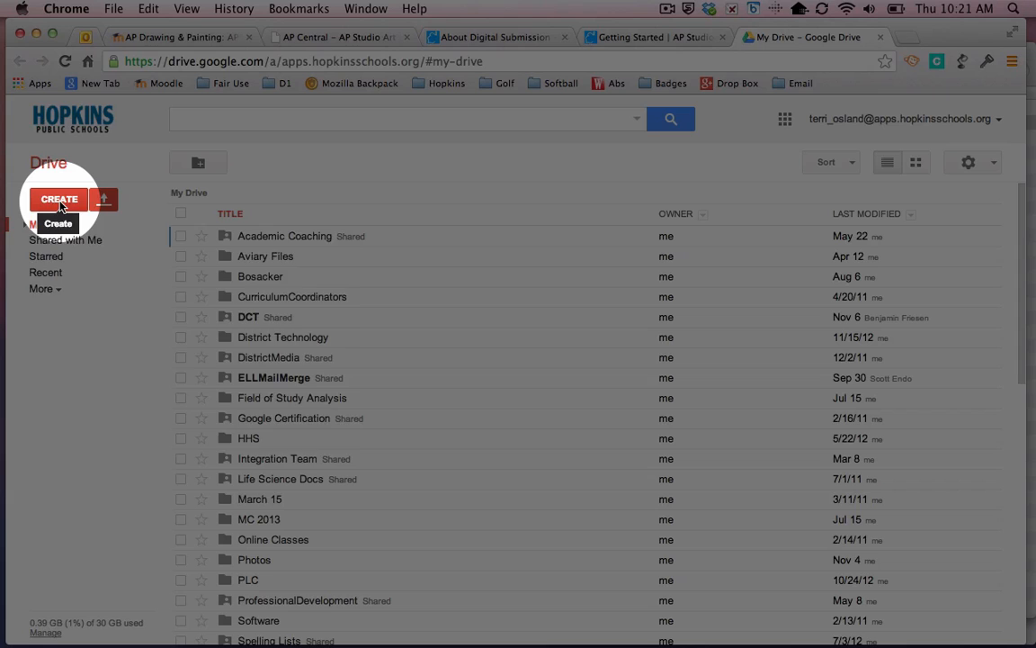
Create a folder in My Drive named "AP Portfolio" followed by the student's surname.
left_click(59, 201)
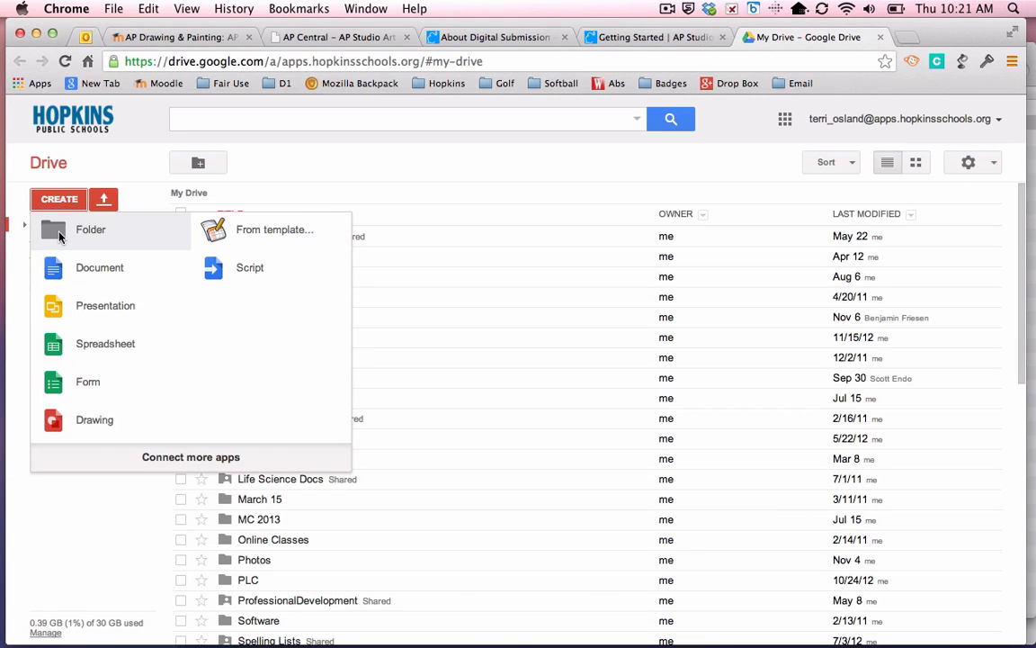
left_click(60, 232)
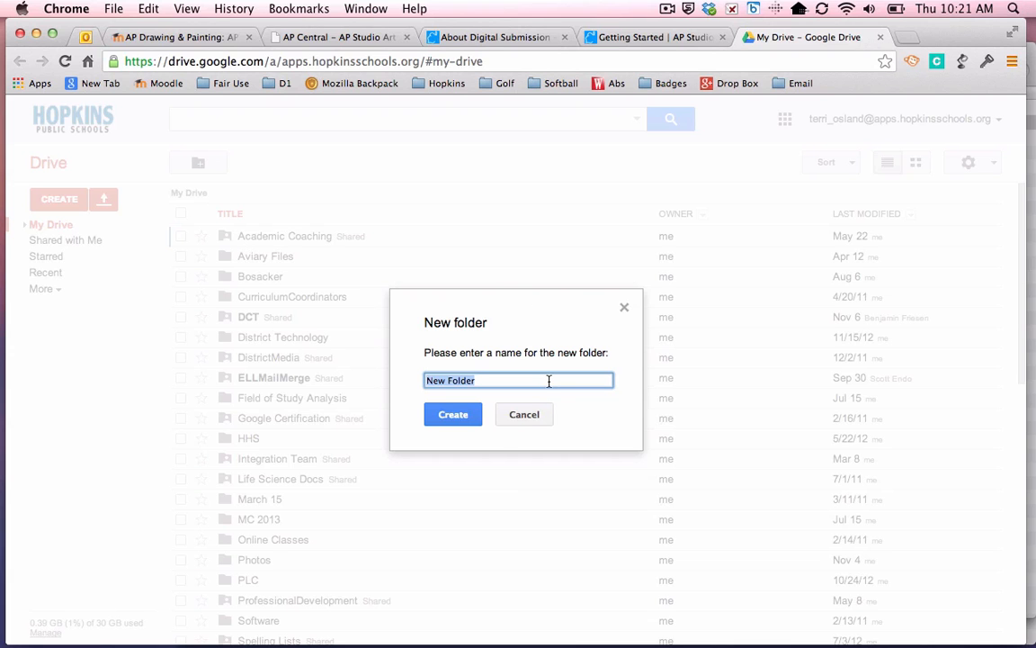
type("AP Por")
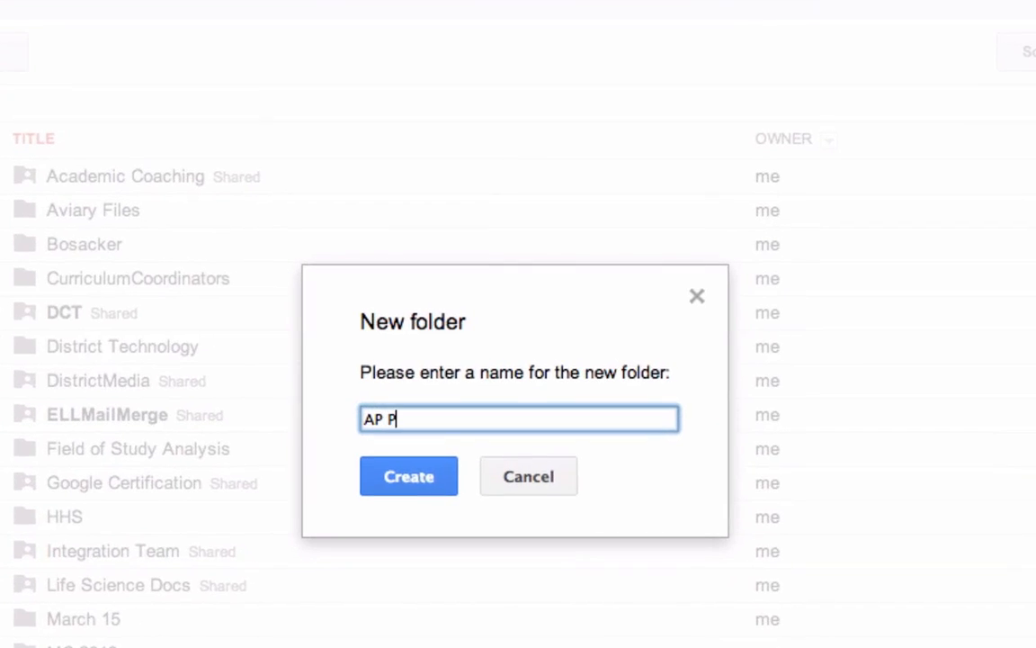
type("tfo")
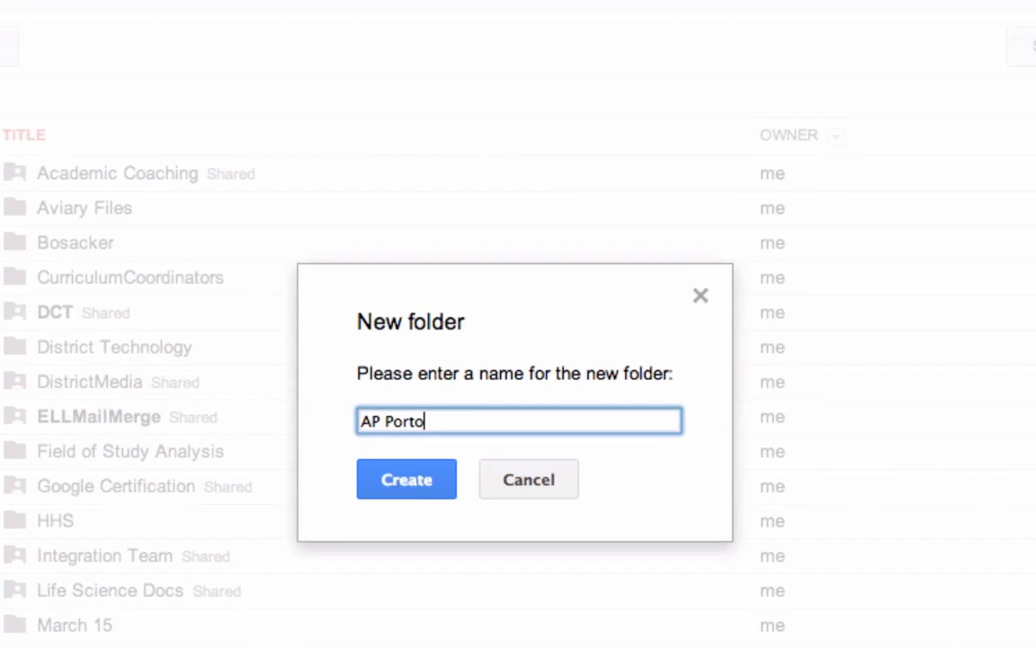
type("lio Osland")
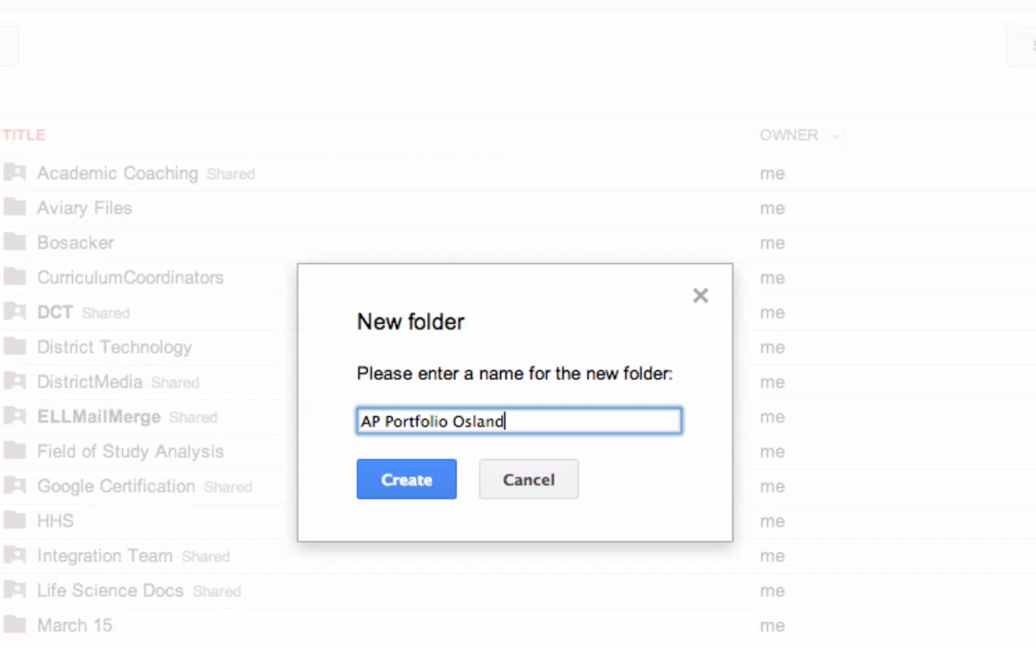
left_click(425, 486)
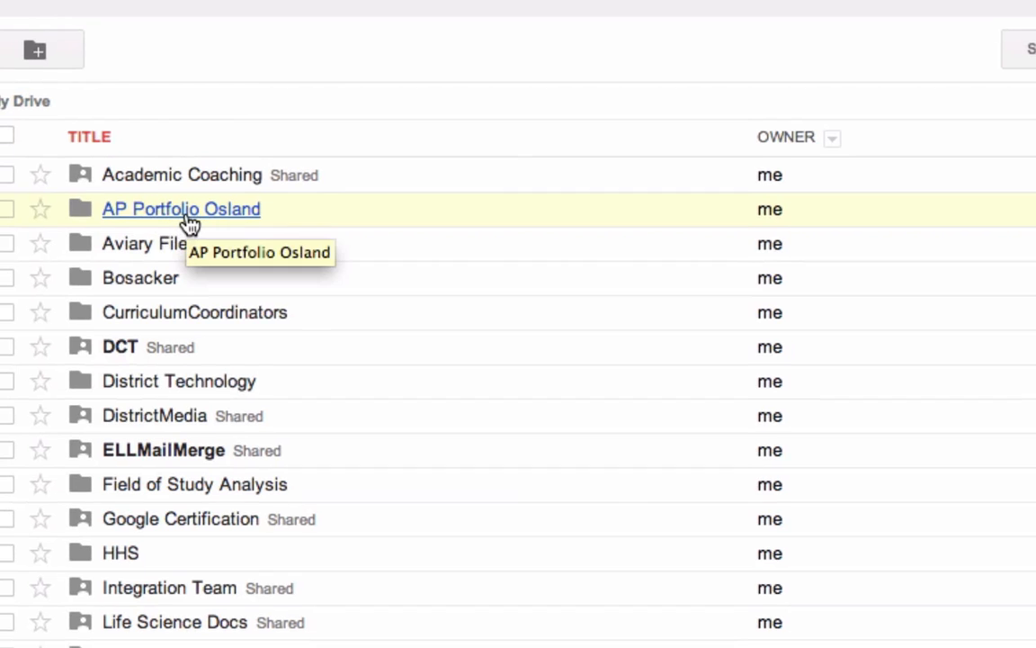
Open the new AP Portfolio folder and create a subfolder named Breadth inside it.
left_click(189, 216)
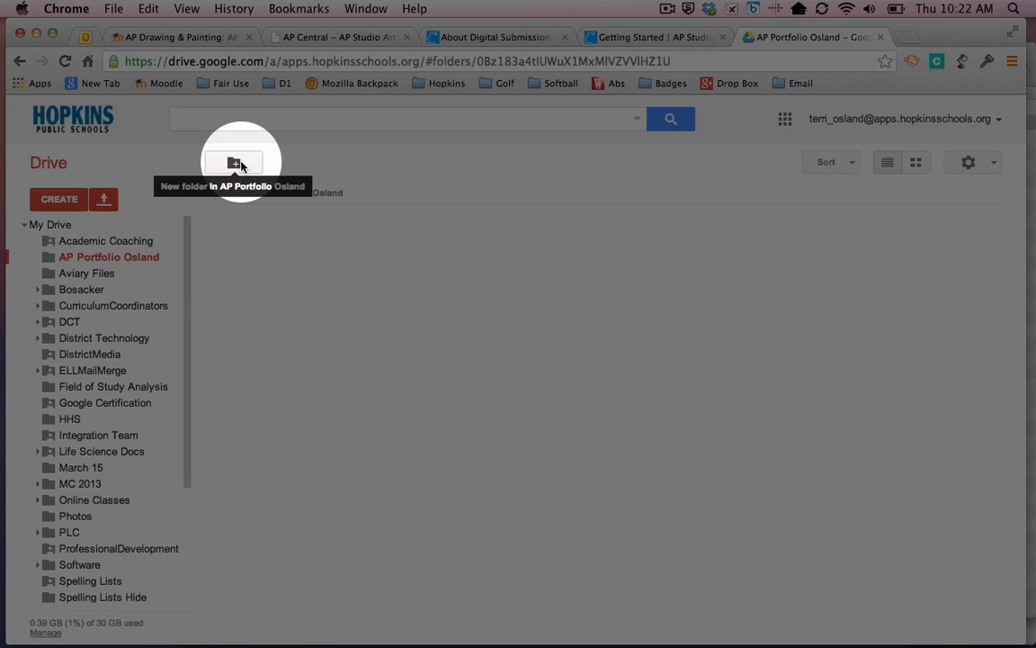
left_click(238, 164)
type("B")
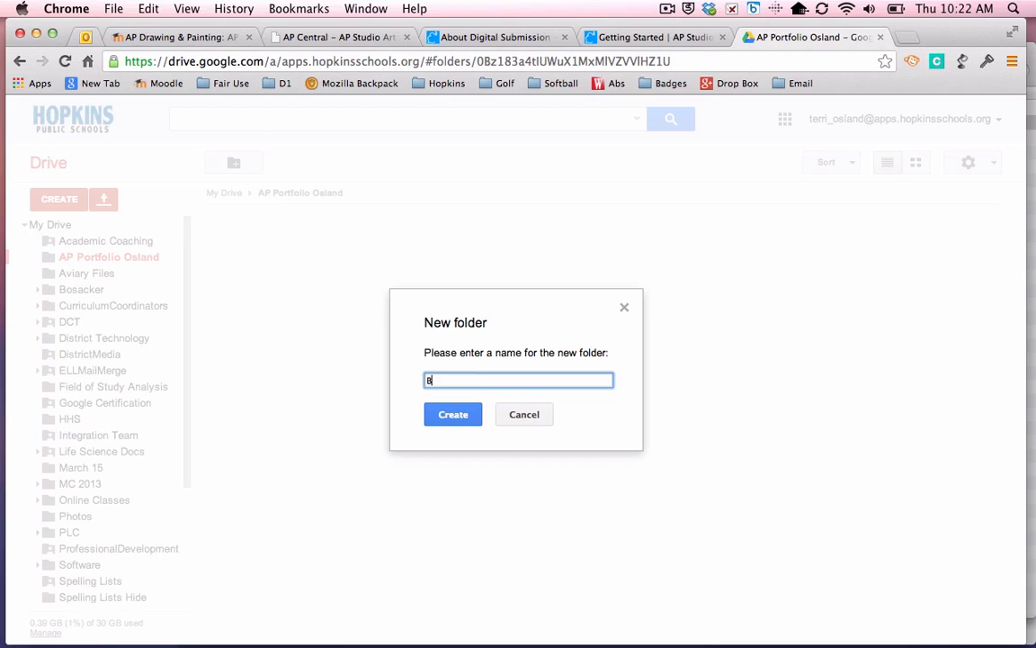
type("readth")
left_click(456, 419)
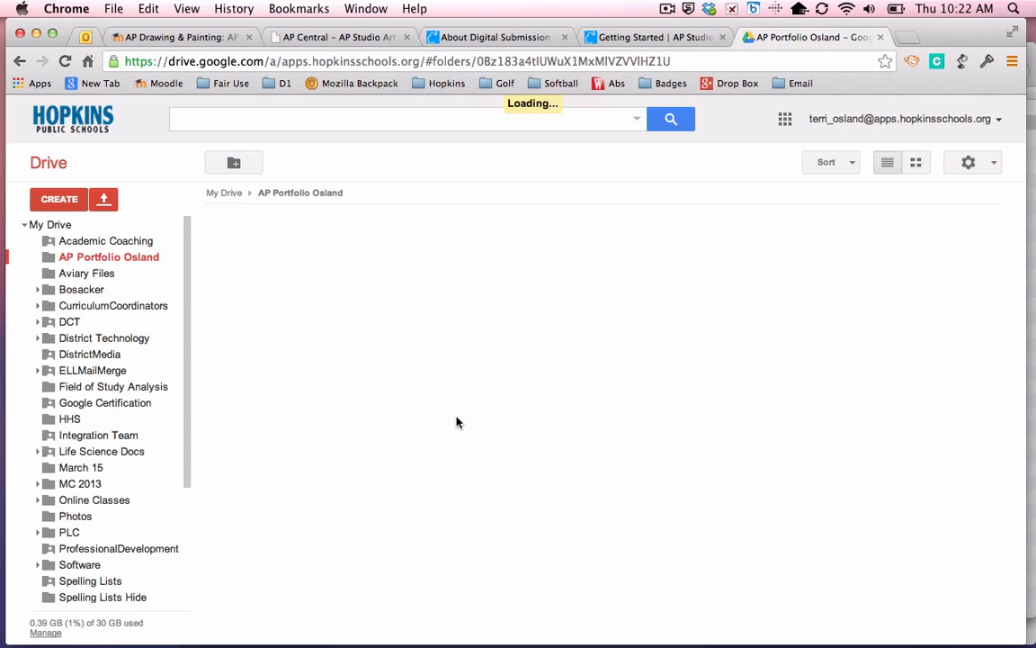
Create a second subfolder named Concentration in the AP Portfolio folder.
left_click(234, 163)
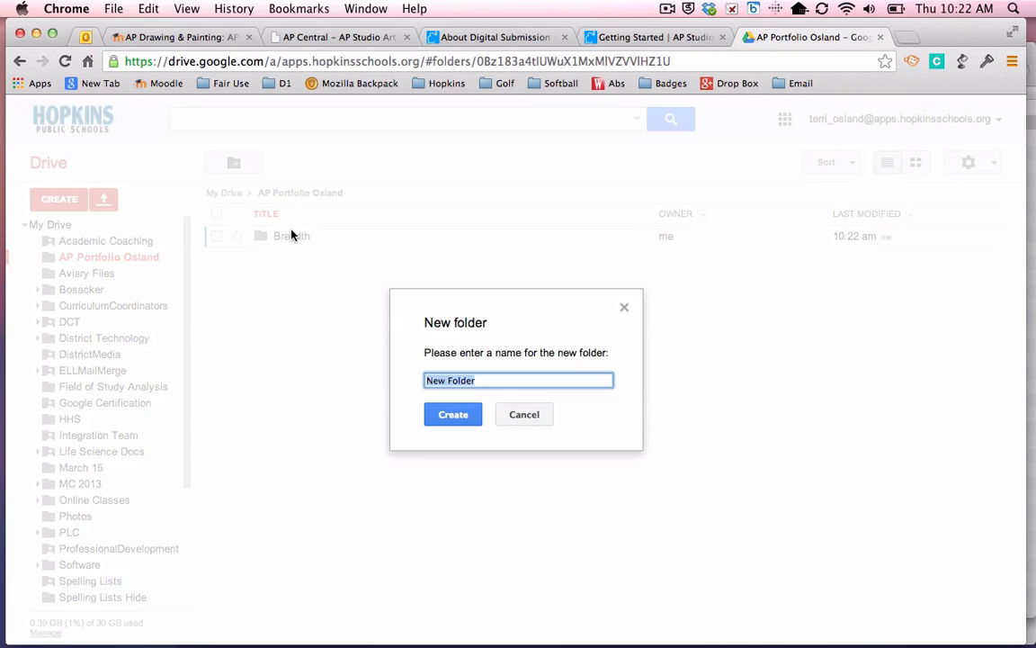
type("Concentration")
left_click(462, 420)
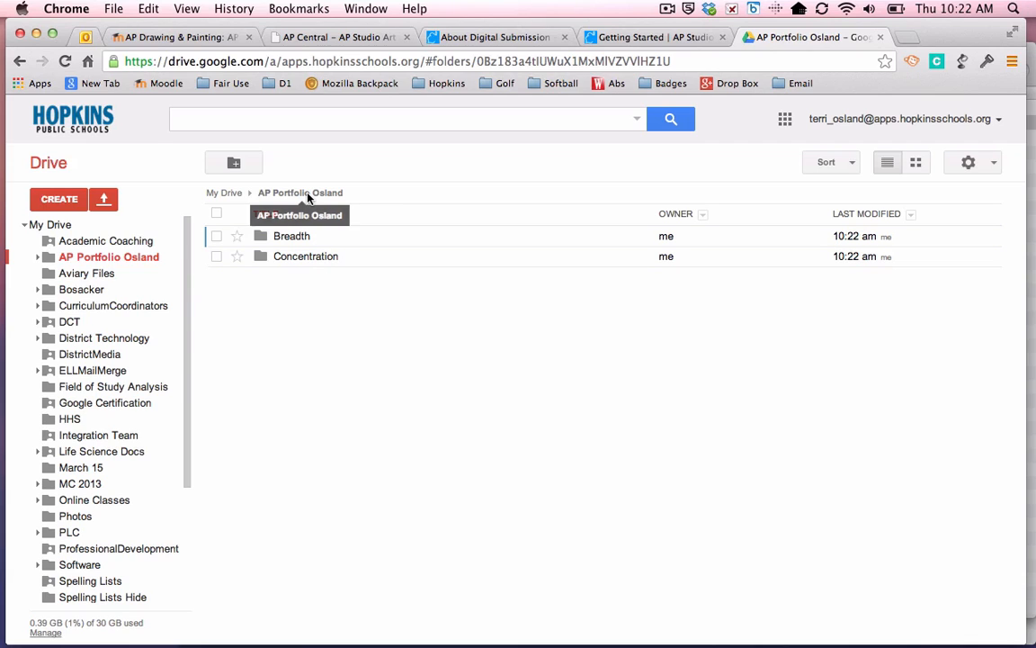
Share the AP Portfolio folder from My Drive with the teacher, giving edit access and notifying by email.
left_click(236, 197)
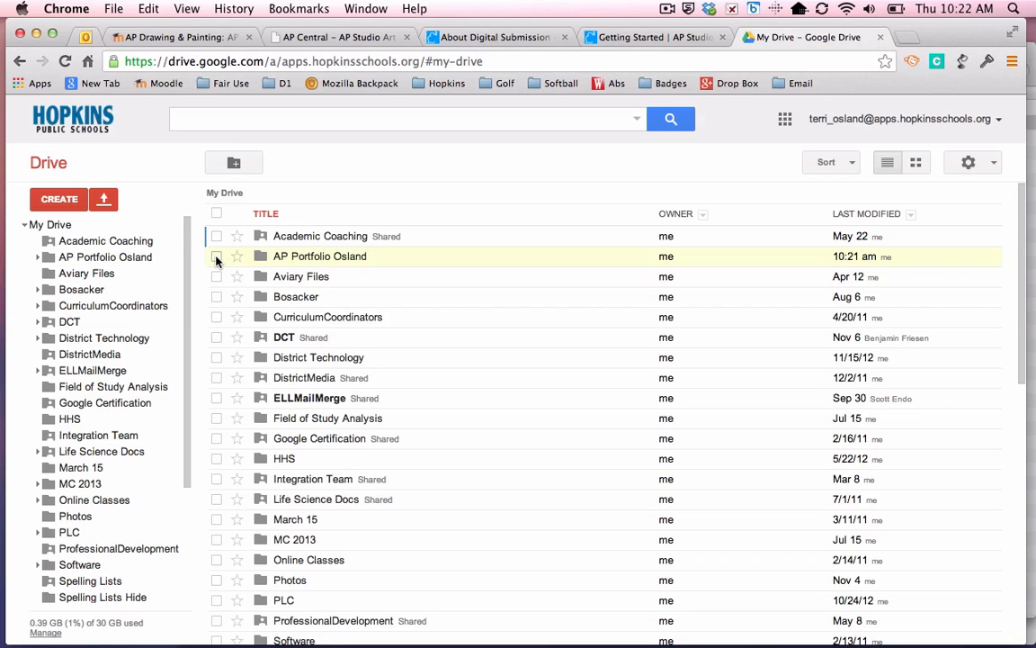
left_click(217, 257)
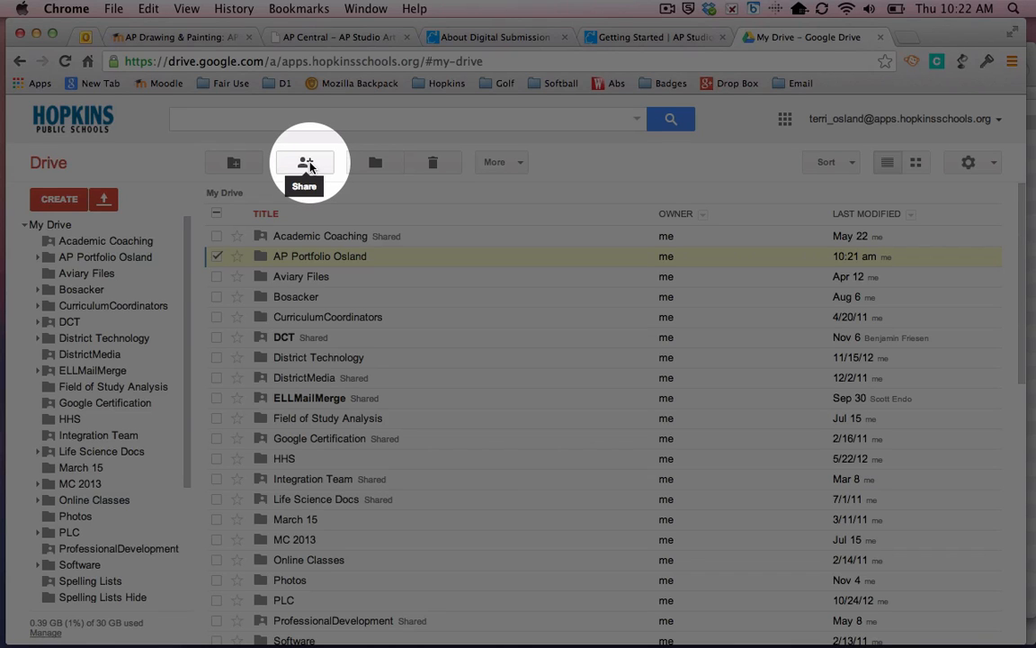
left_click(305, 164)
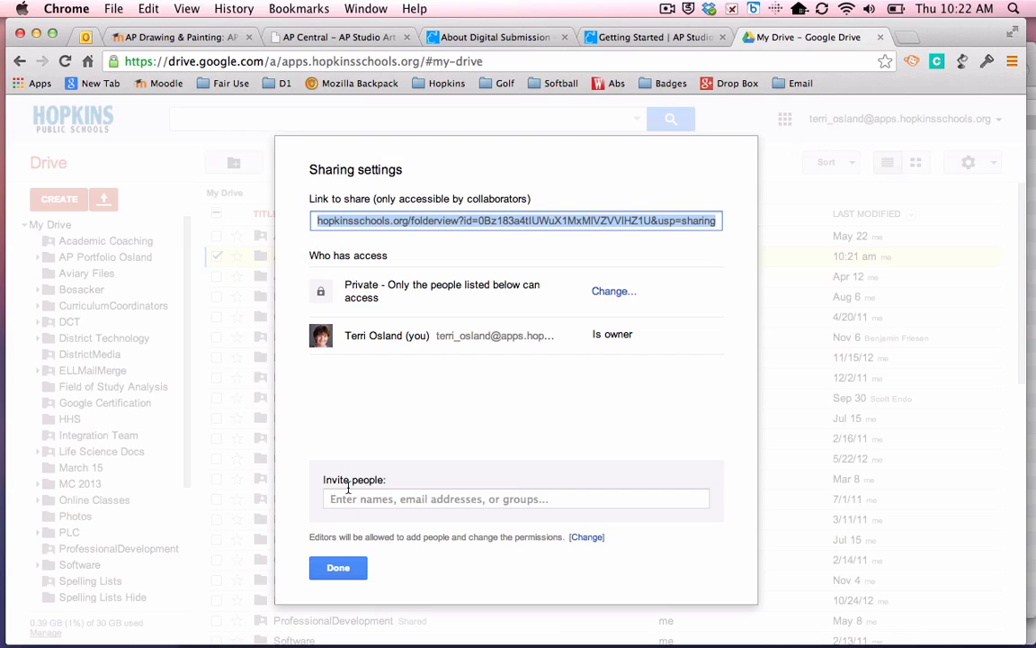
left_click(347, 499)
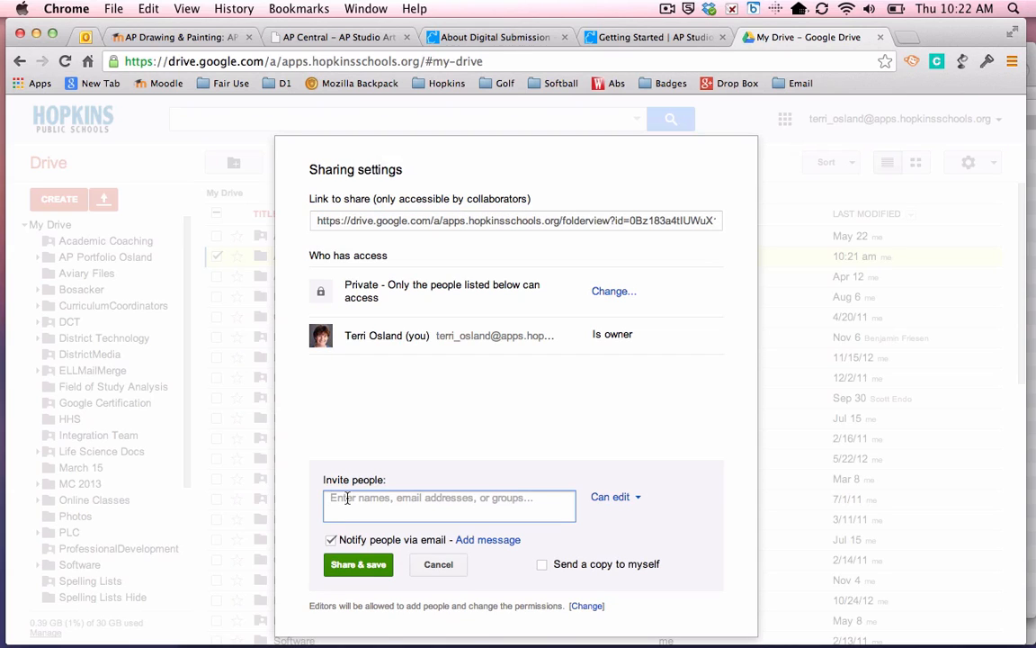
type("randi")
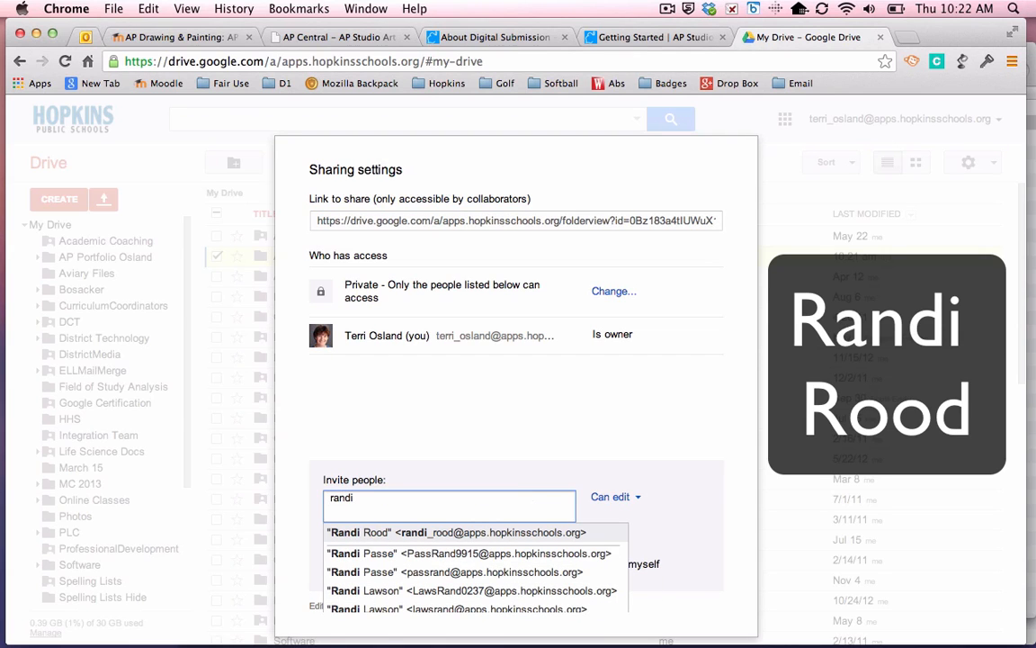
type(" ro")
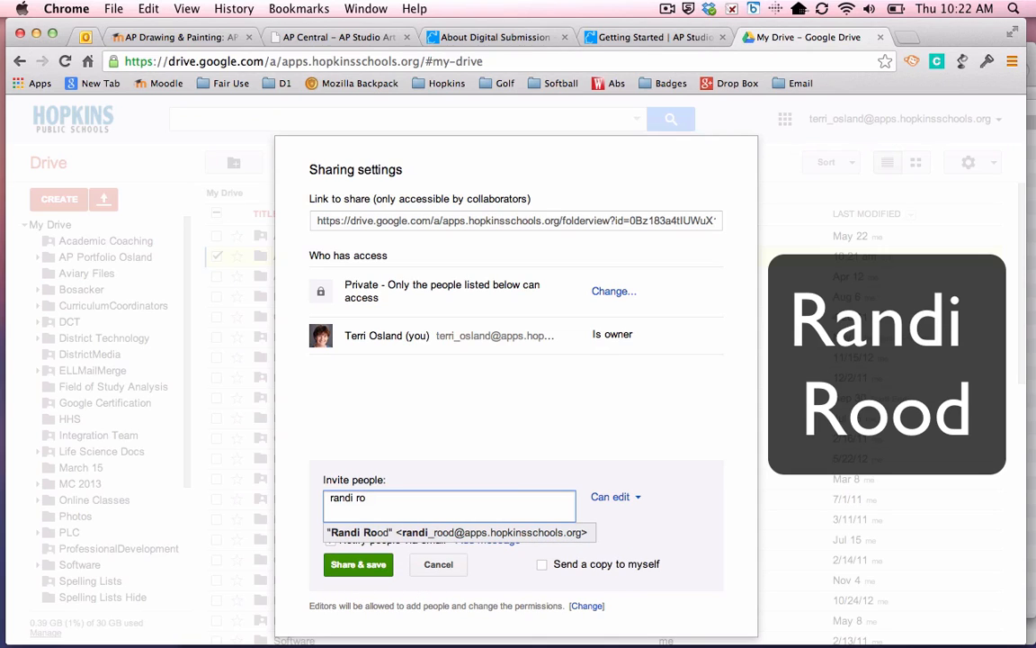
left_click(353, 538)
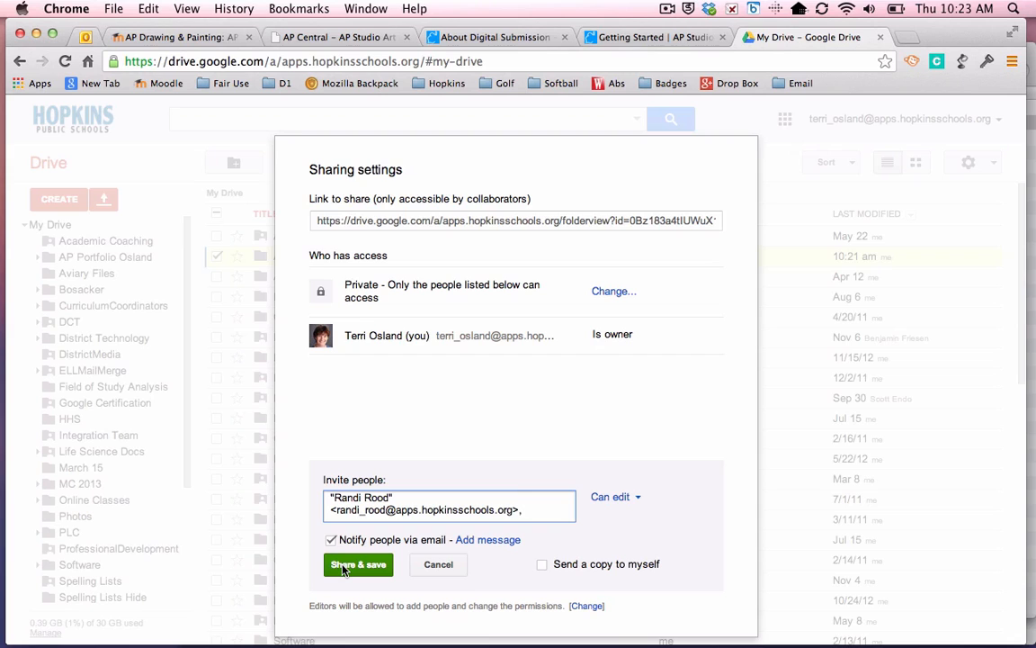
left_click(343, 569)
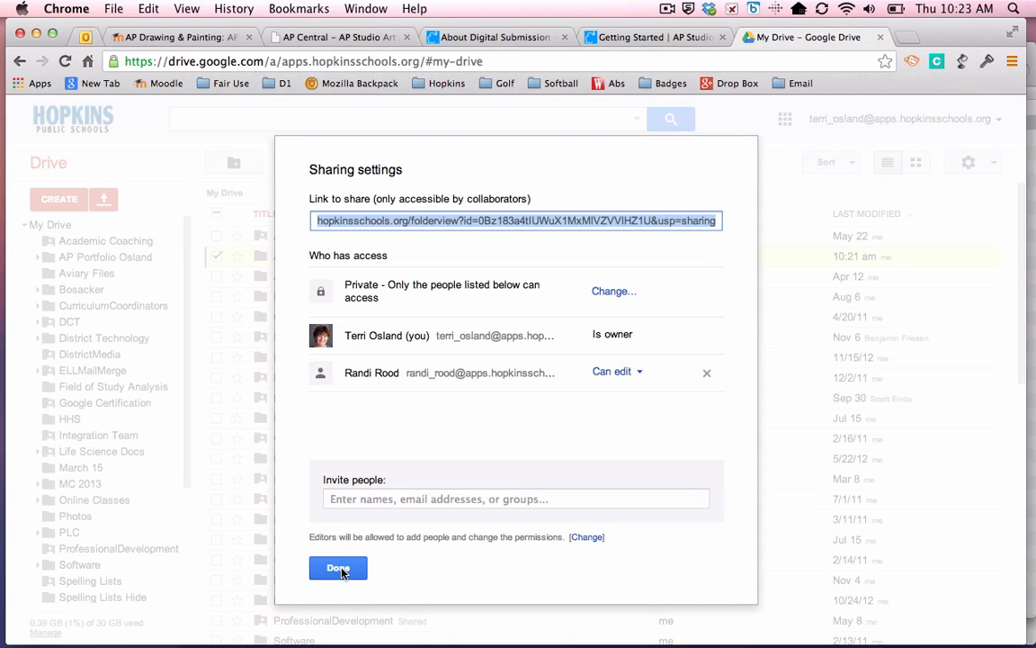
left_click(340, 568)
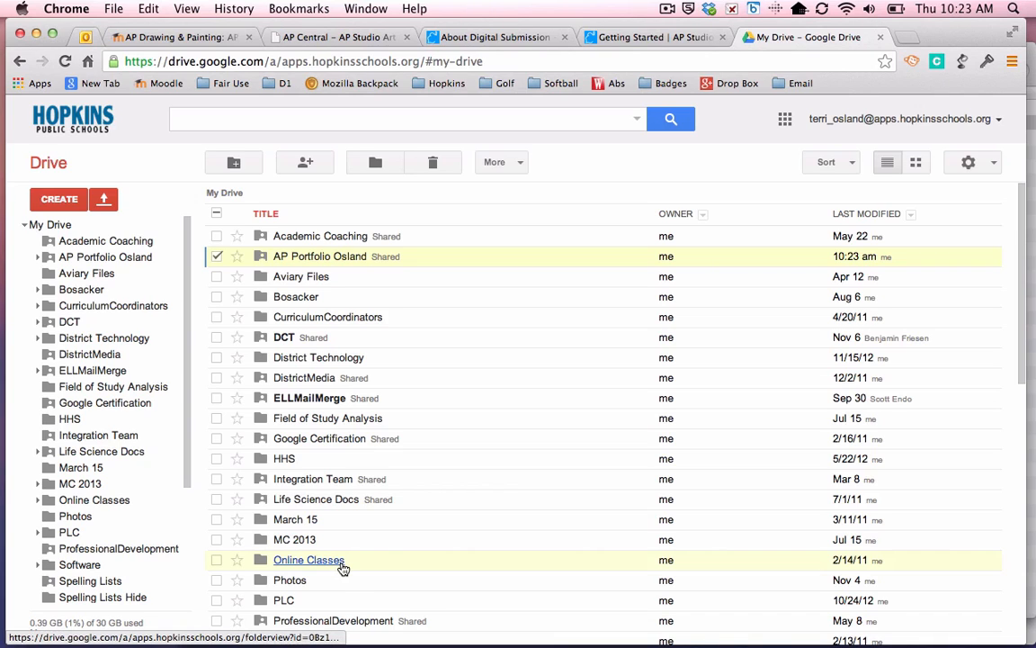
Open the portfolio's Breadth subfolder and arrange the Finder window with the photos beside the browser window.
left_click(356, 258)
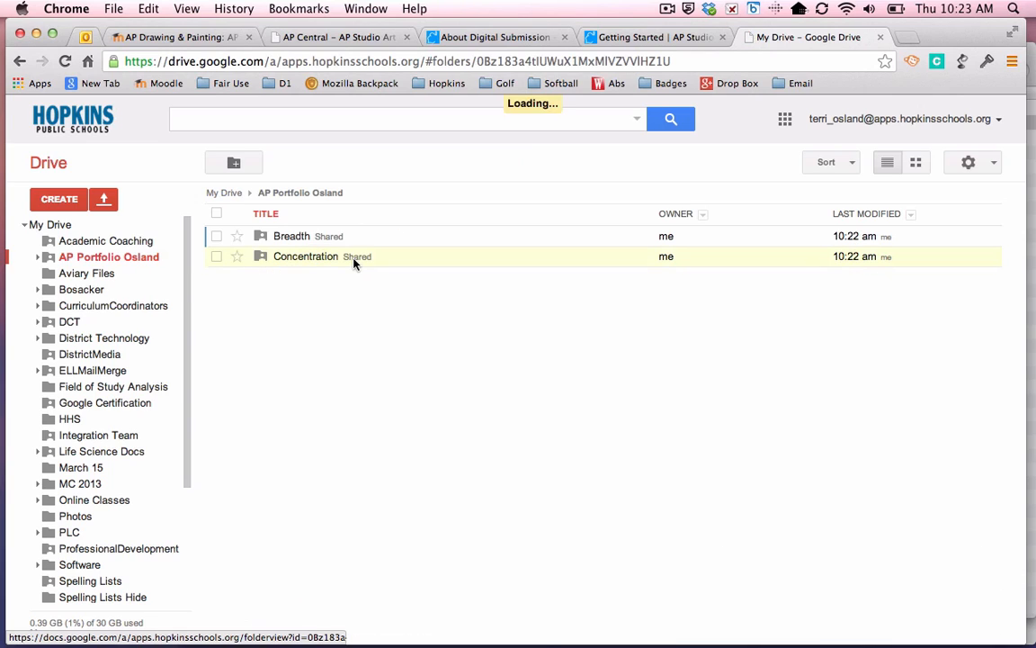
left_click(303, 244)
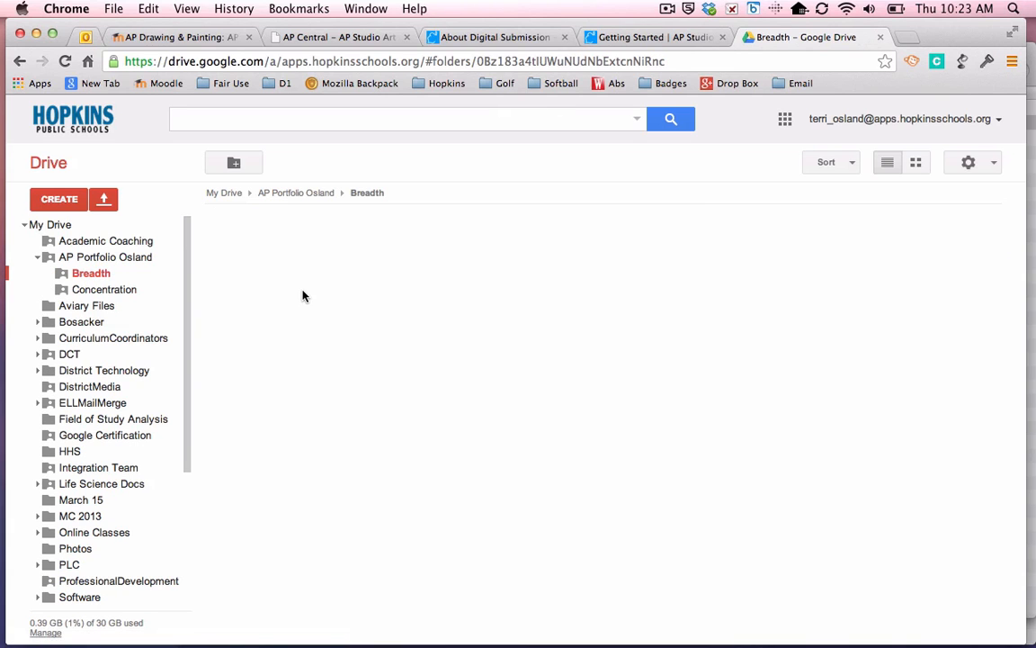
mouse_move(86, 630)
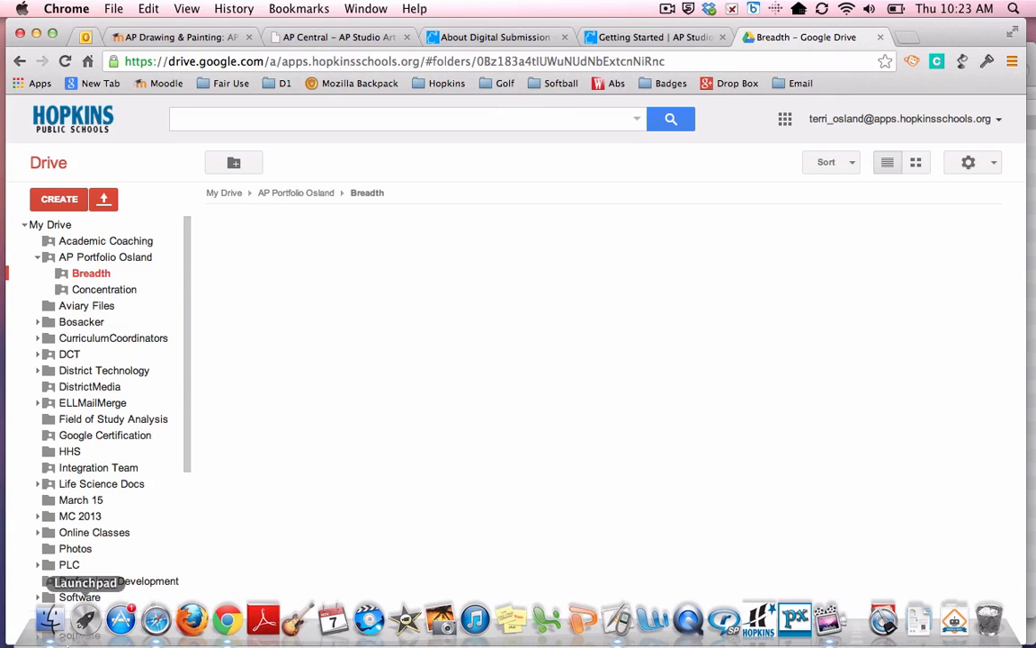
left_click(52, 621)
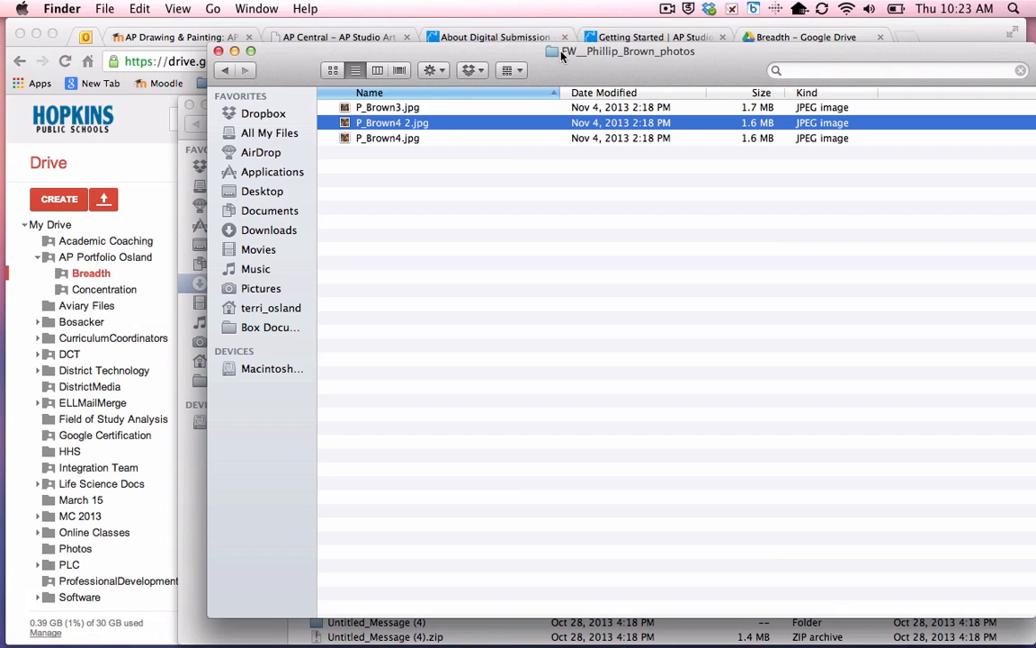
left_click_drag(567, 52, 852, 59)
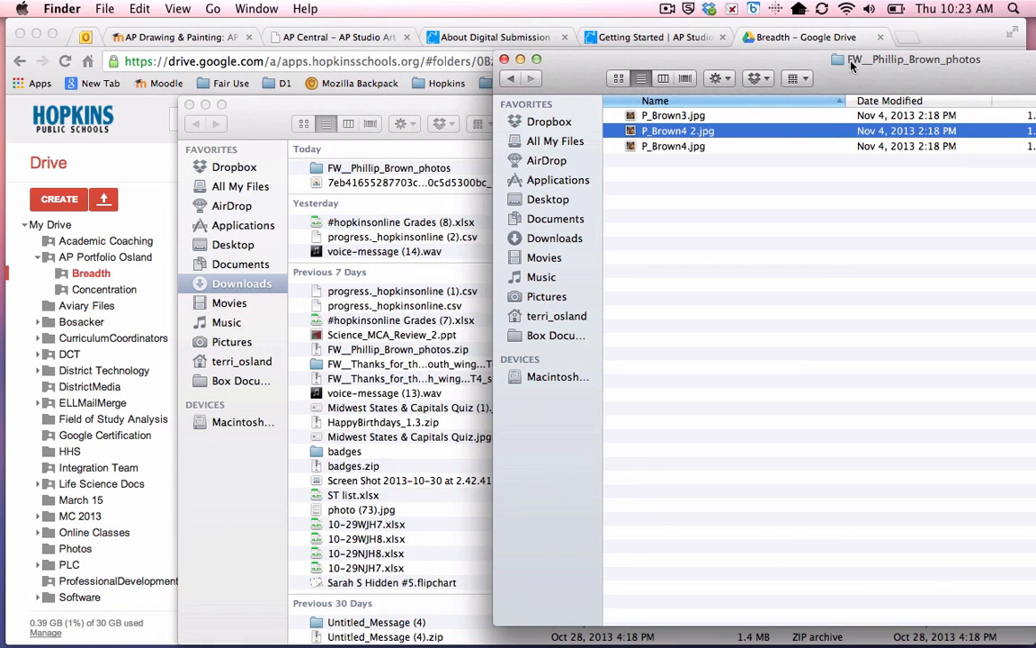
left_click_drag(943, 25, 838, 24)
left_click(981, 276)
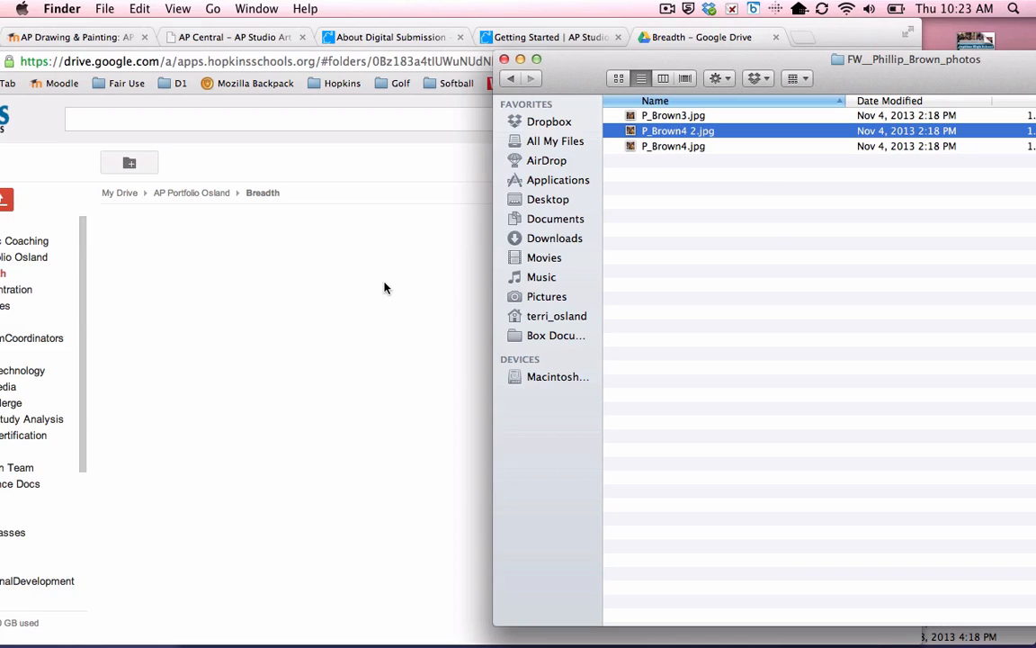
Rename the third photo in the Finder folder as AnimalPainting1.jpg.
left_click(656, 149)
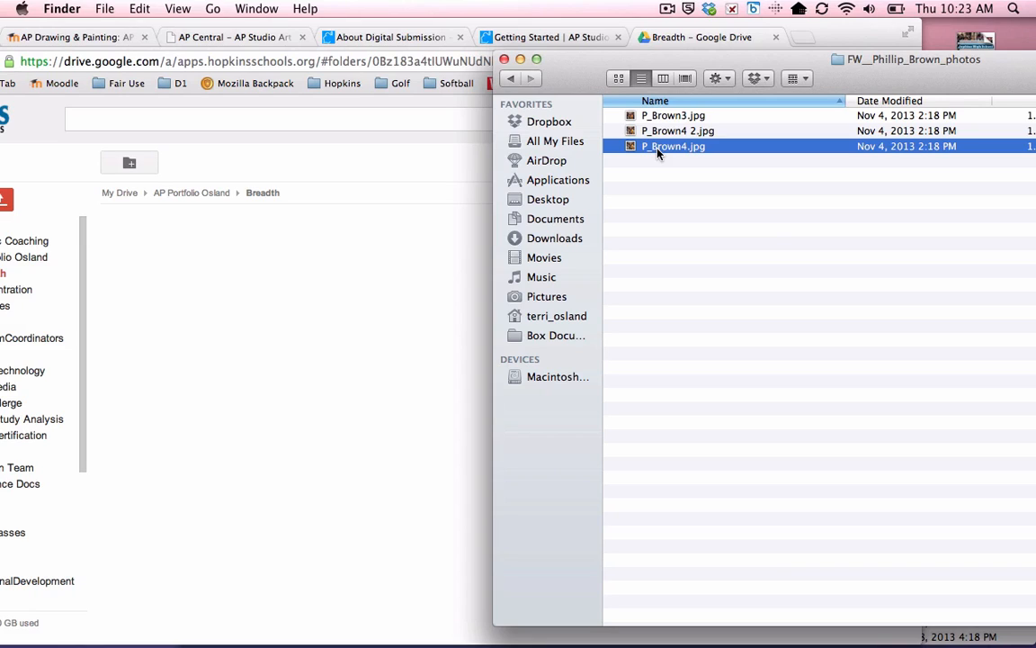
left_click(665, 146)
type("AnimalPainting1")
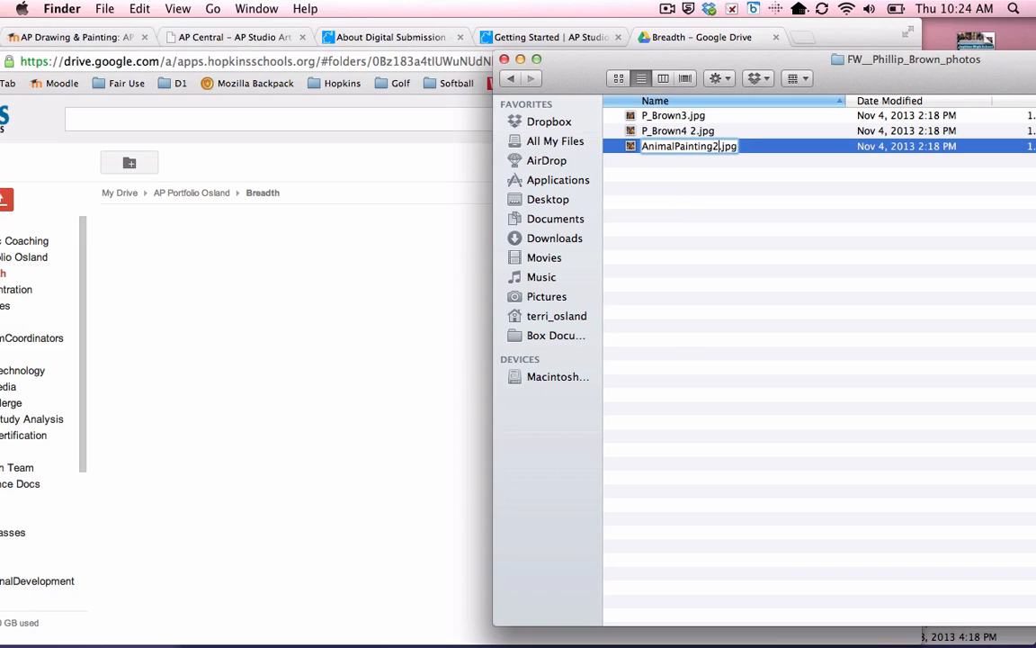
key("Escape")
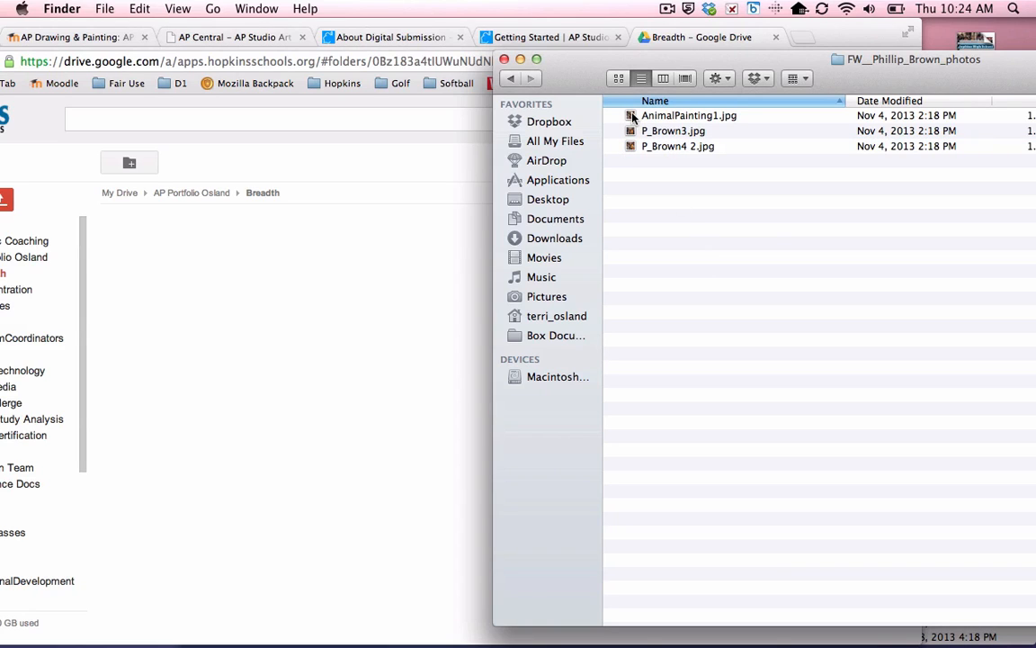
Upload AnimalPainting1.jpg from Finder into the shared Breadth folder with conversion to Google Docs format turned off.
left_click_drag(631, 116, 283, 389)
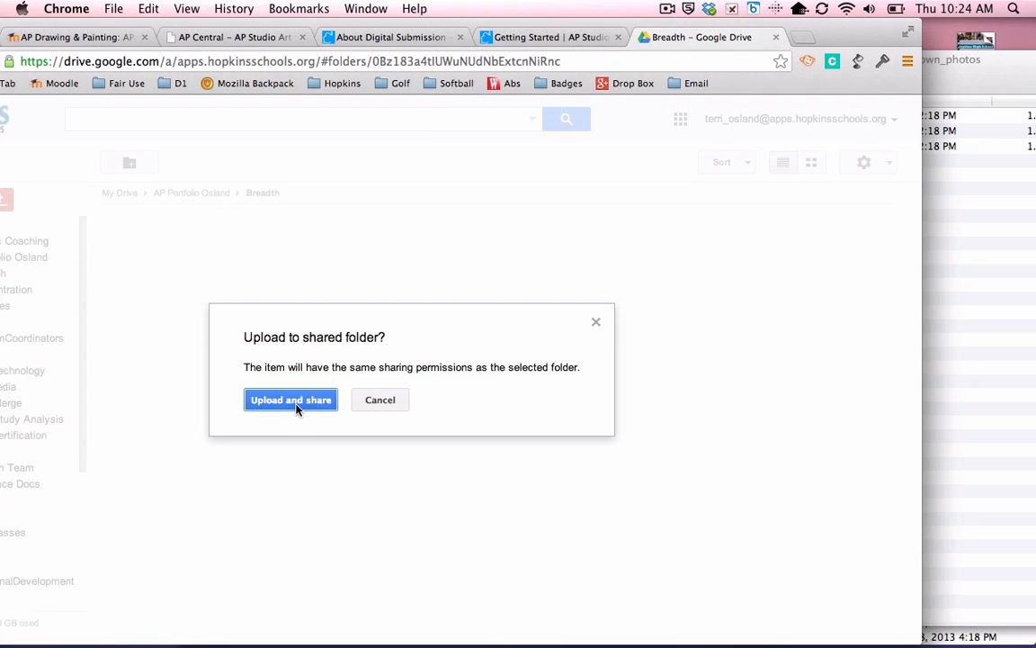
left_click(293, 401)
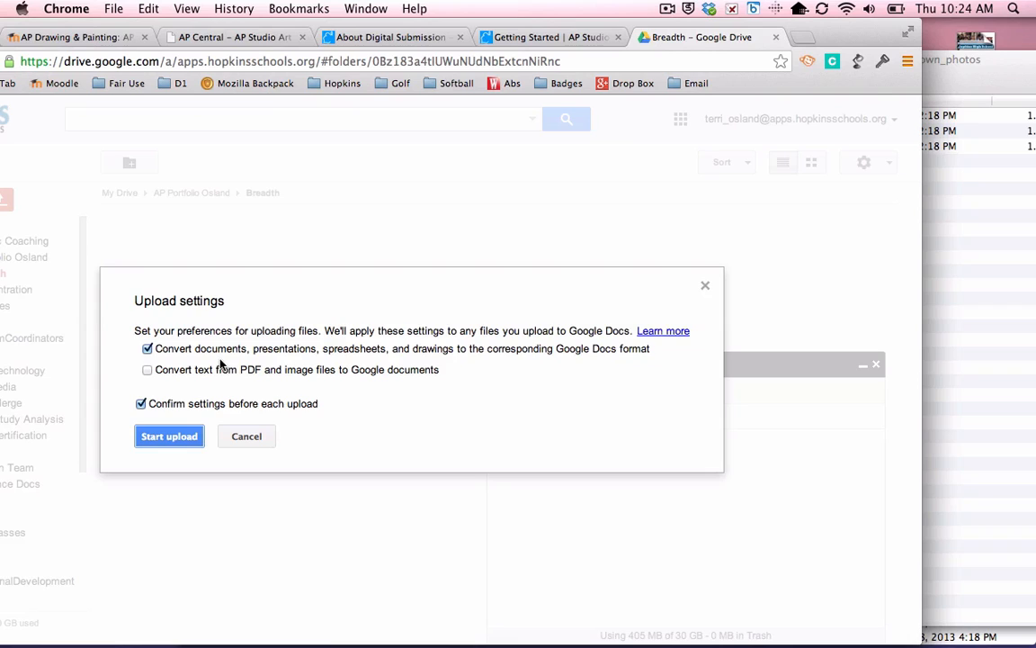
left_click(148, 350)
left_click(163, 439)
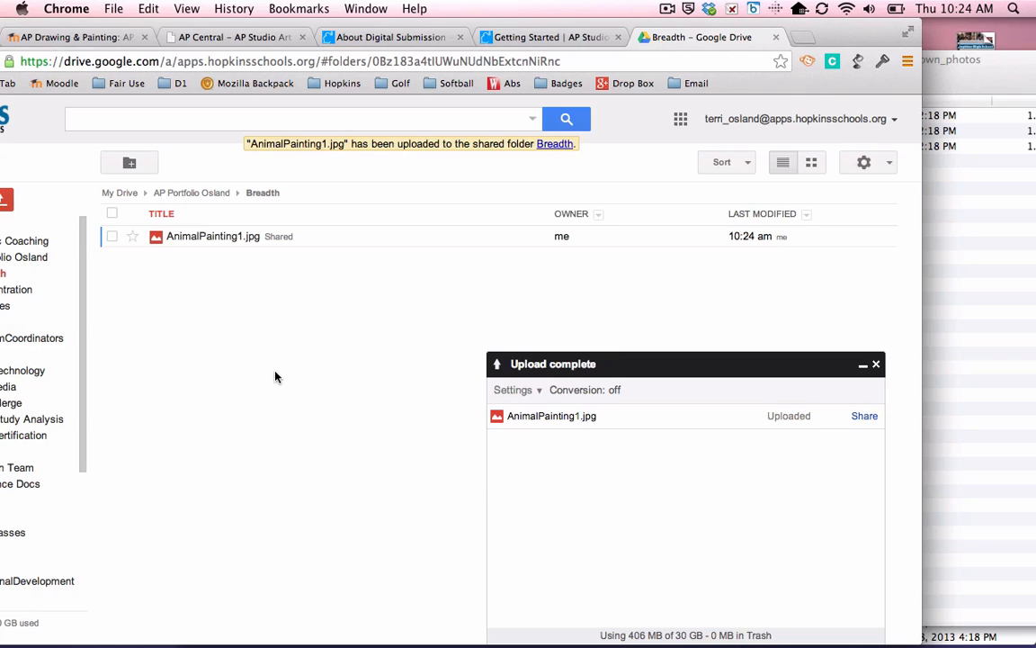
Check the Rename option among the additional actions for the uploaded AnimalPainting1.jpg, and move the browser window back into view.
left_click(112, 236)
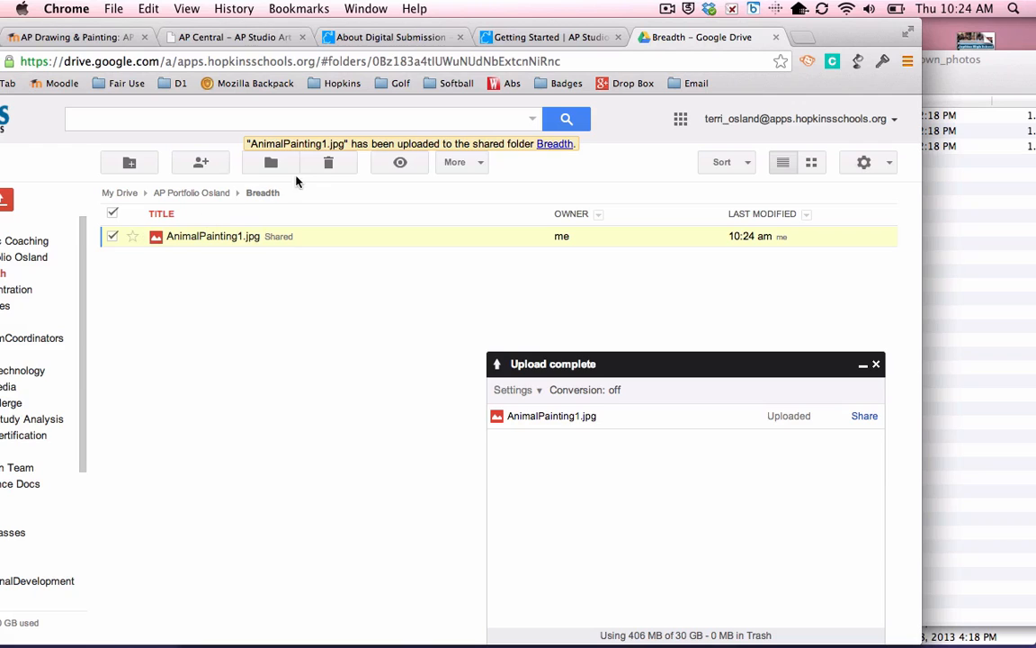
left_click(475, 163)
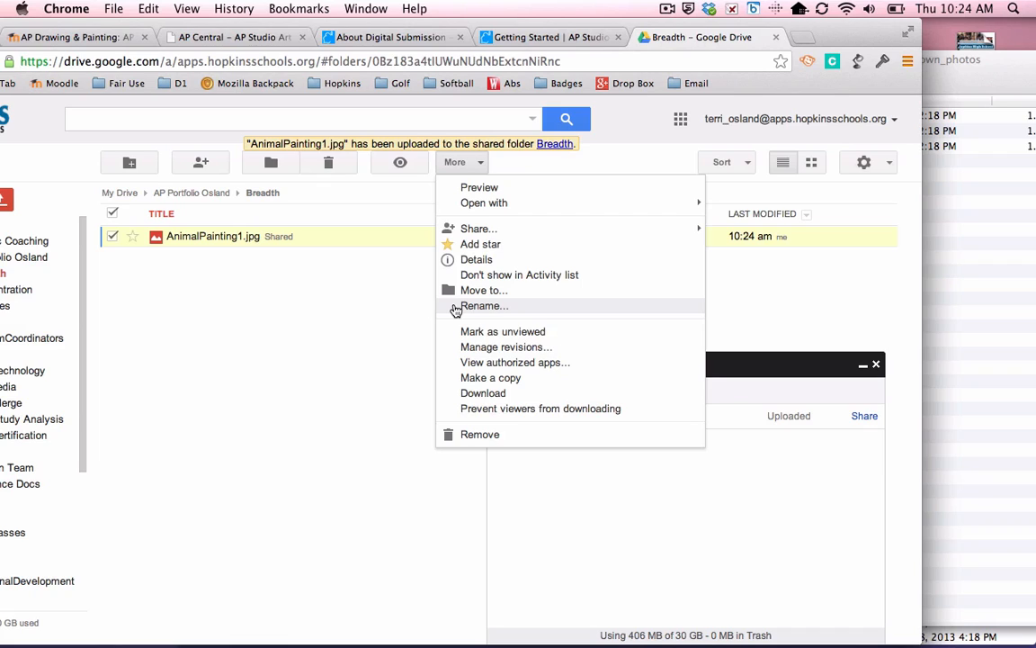
left_click(312, 350)
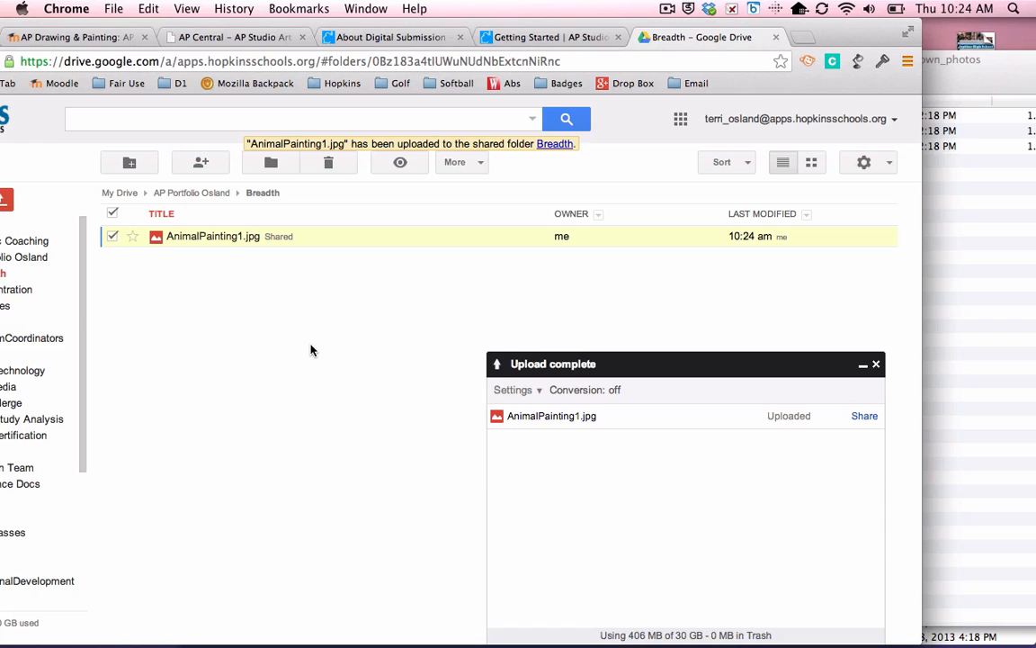
left_click_drag(857, 28, 946, 27)
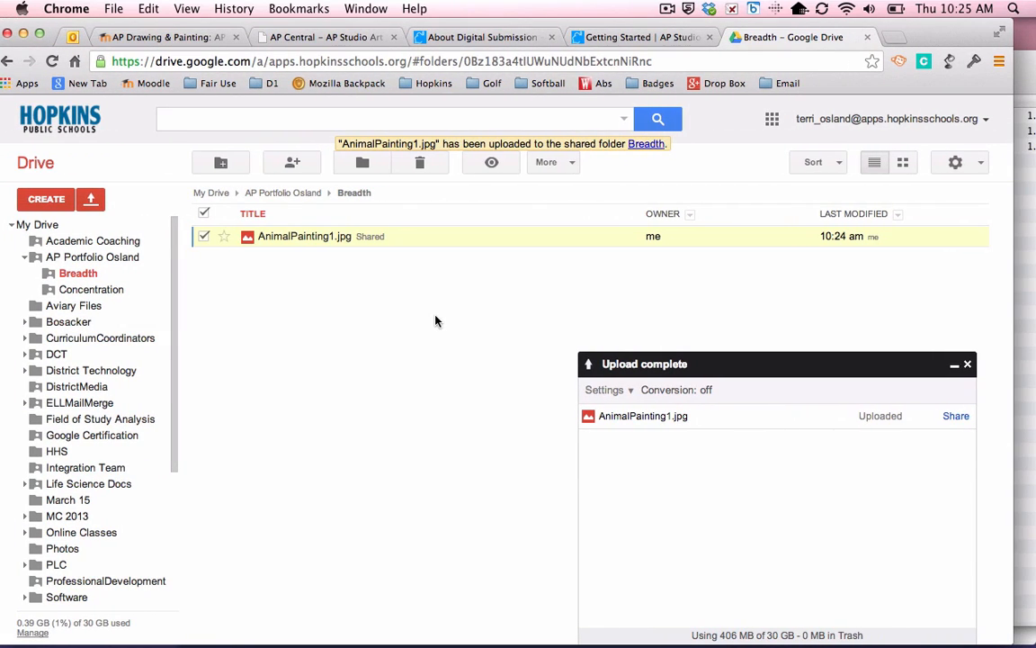